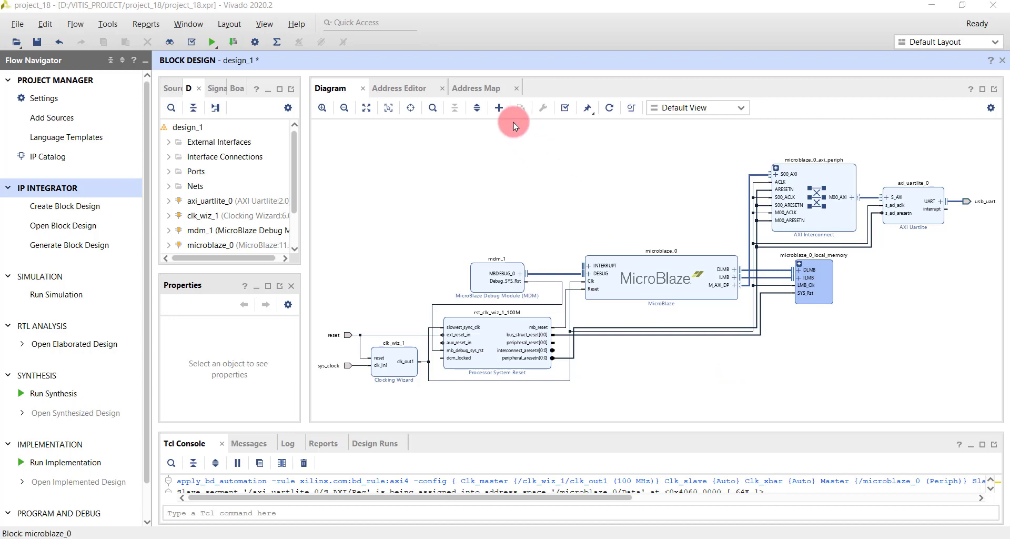
Add an AXI GPIO IP block to the block design.
{"action": "left_click", "coordinate": [499, 107]}
{"action": "type", "text": "g"}
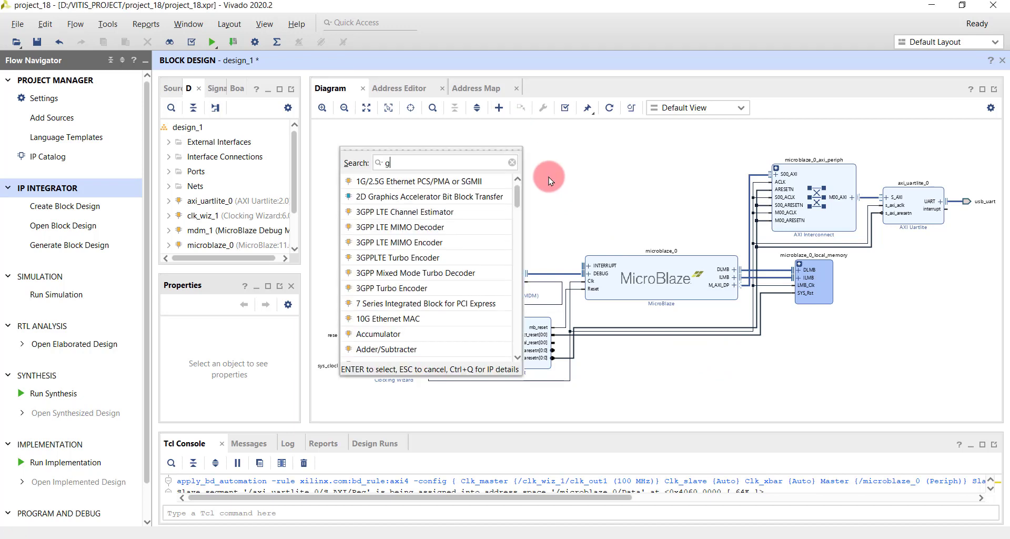
{"action": "type", "text": "pio"}
{"action": "key", "text": "Return"}
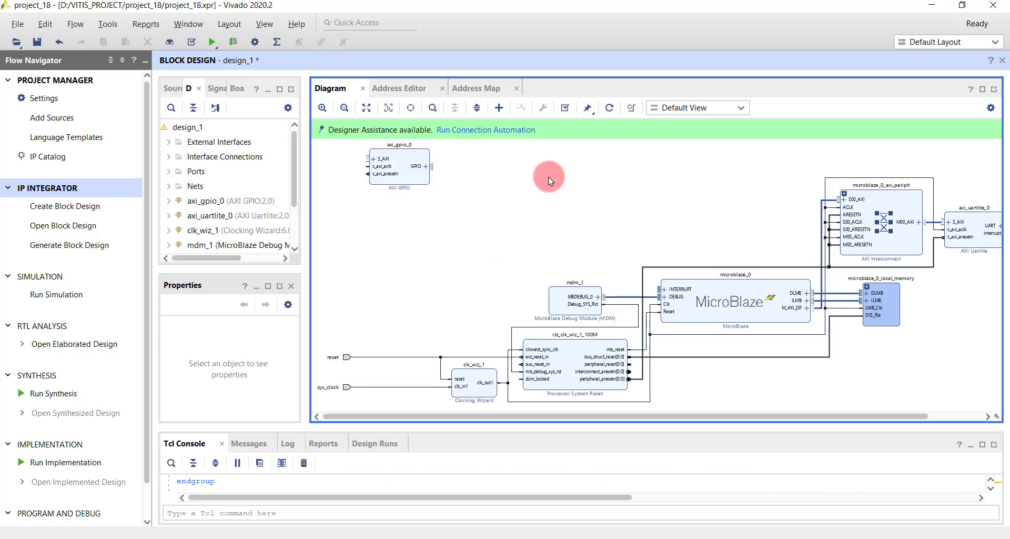
Customize the AXI GPIO block so its GPIO interface uses the led 16bits board interface.
{"action": "left_click_drag", "start_coordinate": [424, 191], "coordinate": [419, 186]}
{"action": "double_click", "coordinate": [419, 186]}
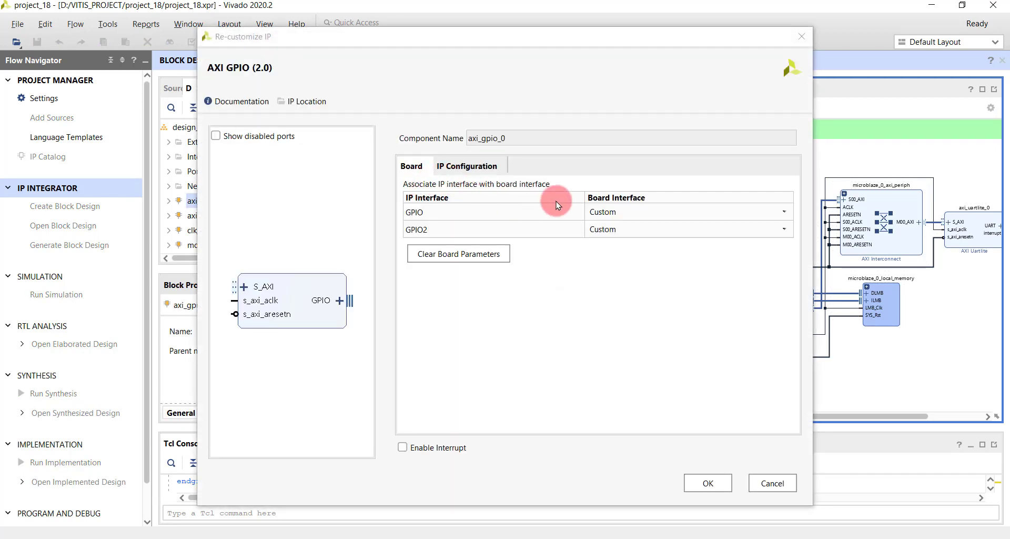
{"action": "left_click", "coordinate": [623, 213]}
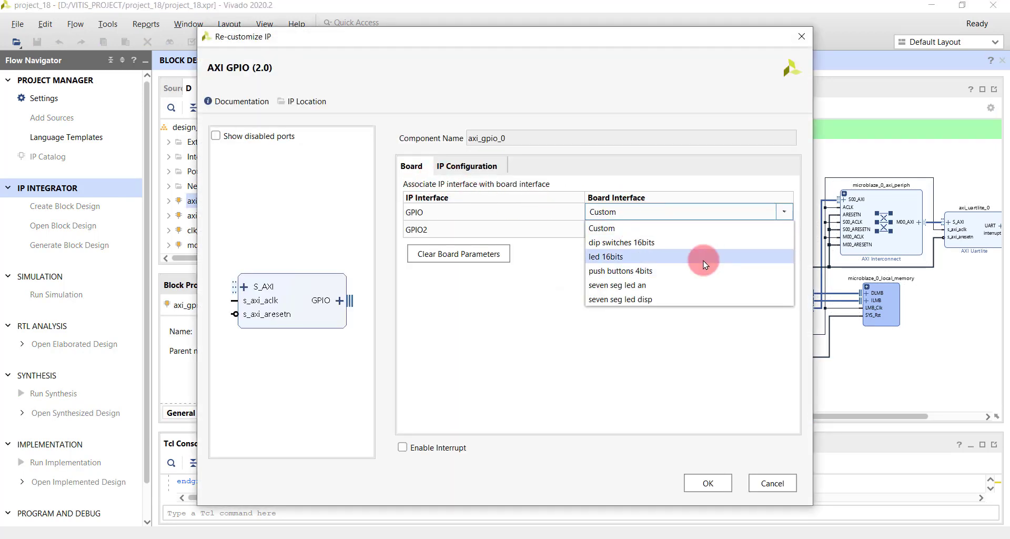
{"action": "left_click", "coordinate": [704, 258]}
{"action": "left_click", "coordinate": [711, 481]}
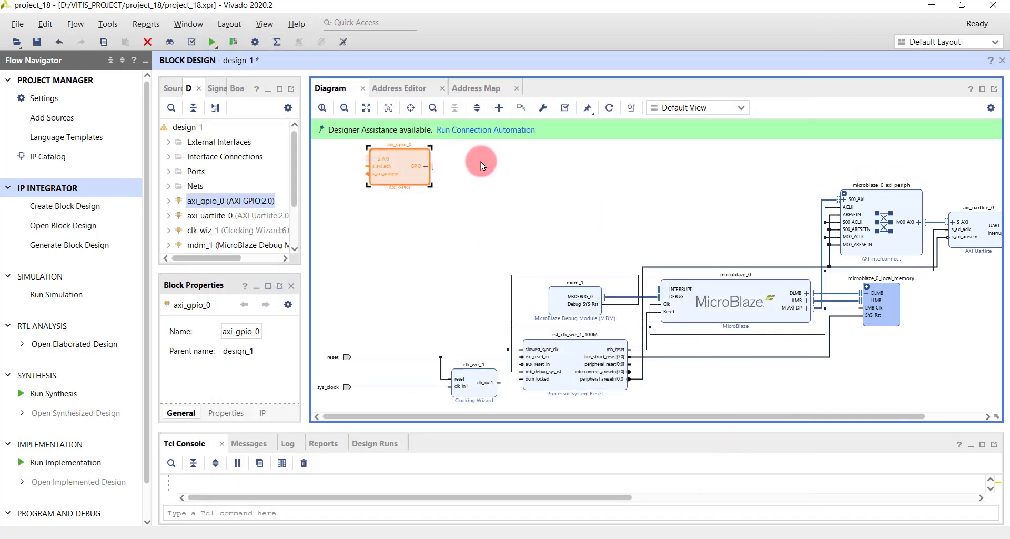
Run connection automation for all axi_gpio_0 interfaces and regenerate the diagram layout.
{"action": "left_click", "coordinate": [475, 130]}
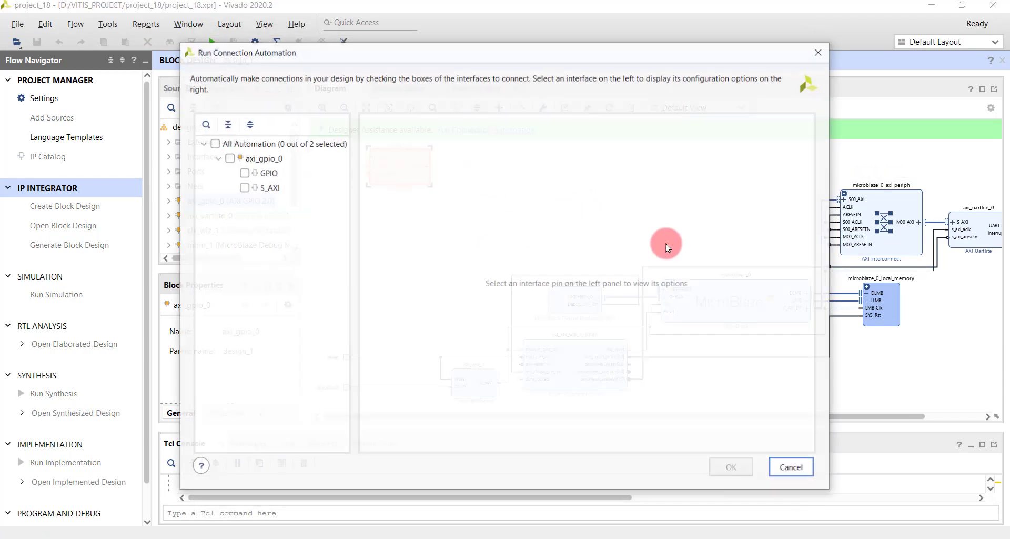
{"action": "left_click", "coordinate": [226, 143]}
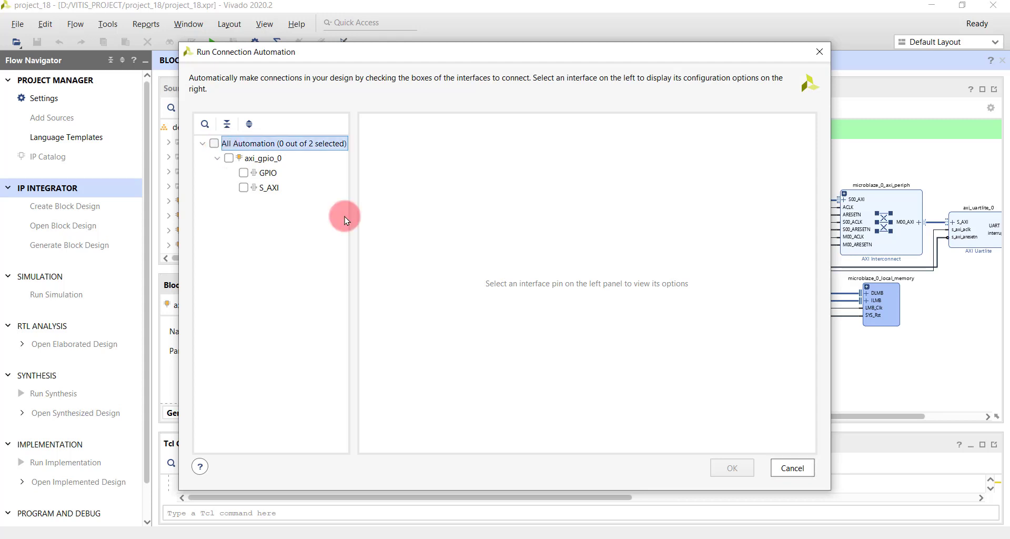
{"action": "left_click", "coordinate": [214, 143]}
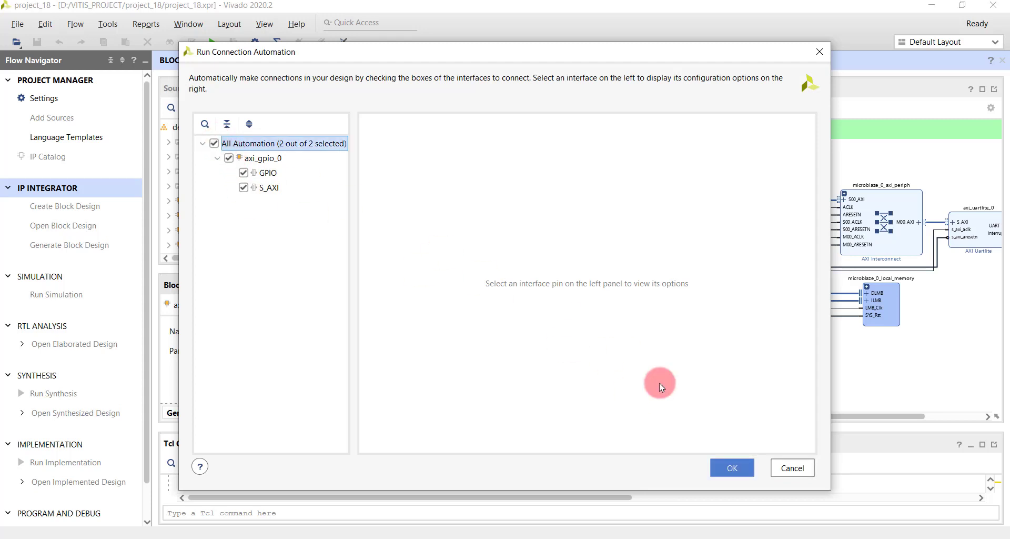
{"action": "left_click", "coordinate": [739, 475]}
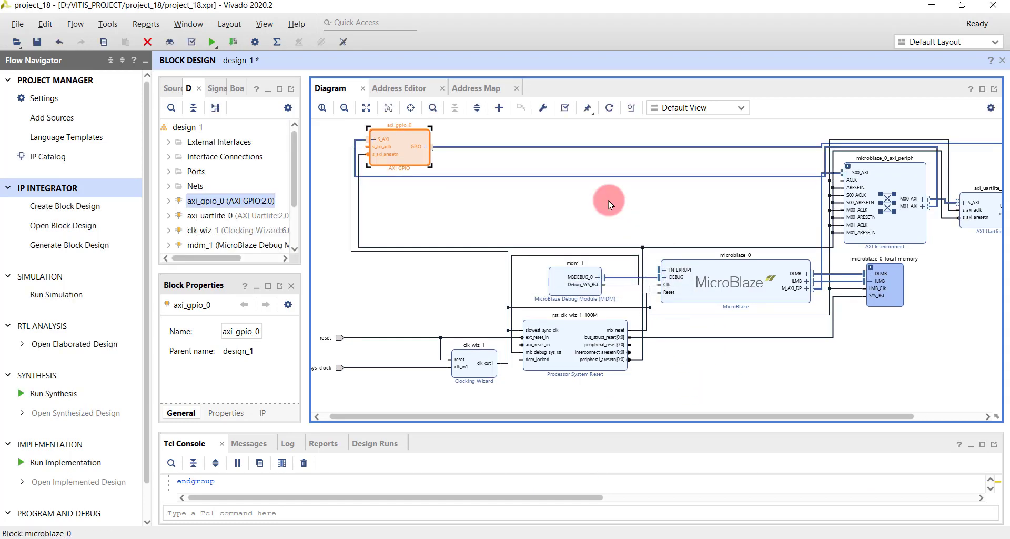
{"action": "left_click", "coordinate": [609, 107]}
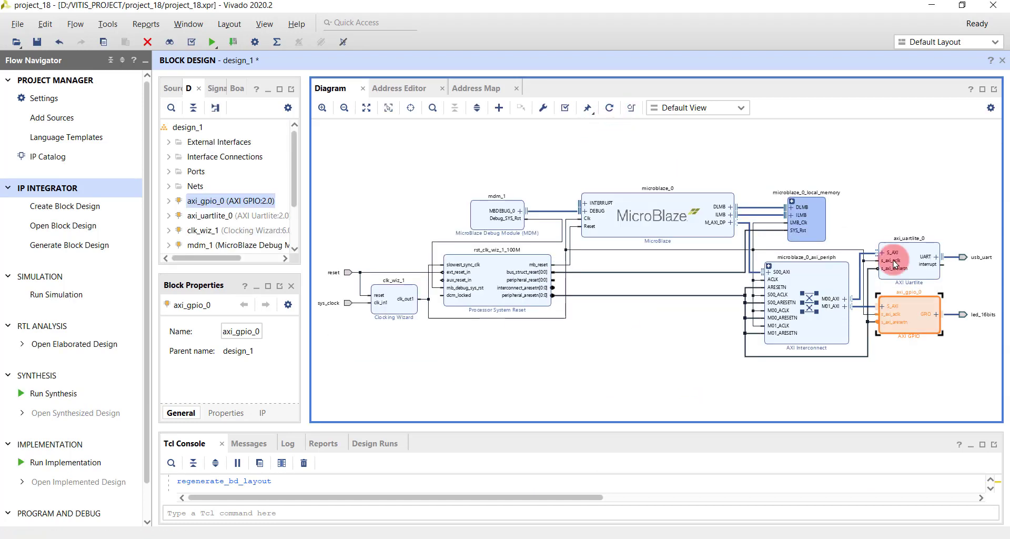
{"action": "left_click", "coordinate": [912, 357]}
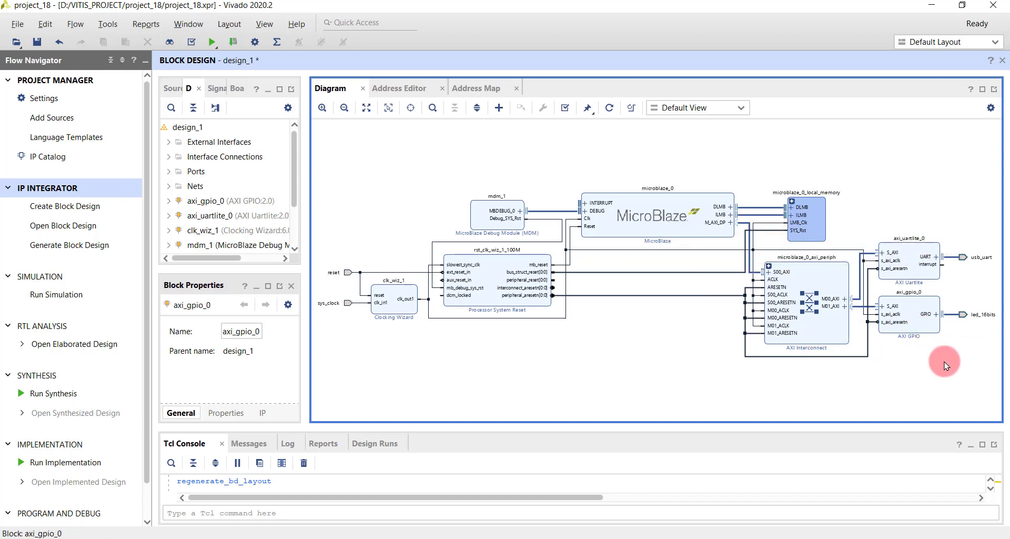
Mark the axi_gpio_0 GPIO output connection and the M01_AXI connection into its S_AXI port for debug.
{"action": "left_click_drag", "start_coordinate": [305, 260], "coordinate": [220, 259]}
{"action": "scroll", "coordinate": [901, 338], "scroll_direction": "up", "scroll_amount": 5}
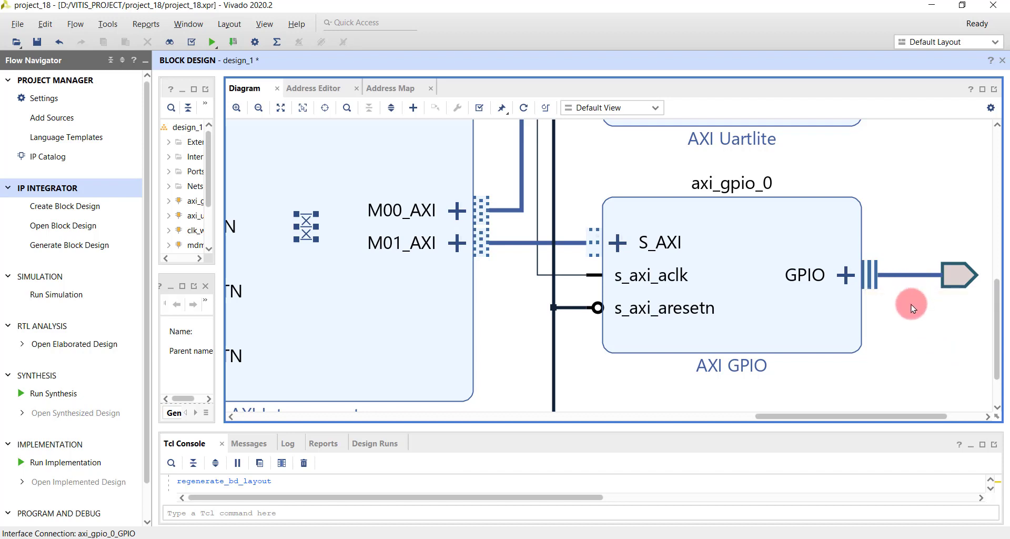
{"action": "left_click", "coordinate": [904, 276]}
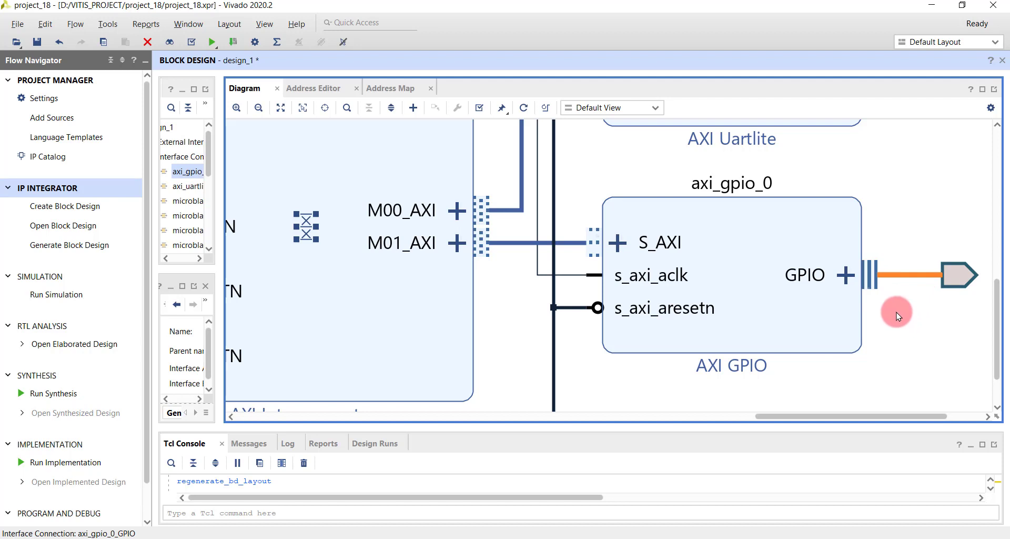
{"action": "right_click", "coordinate": [903, 279]}
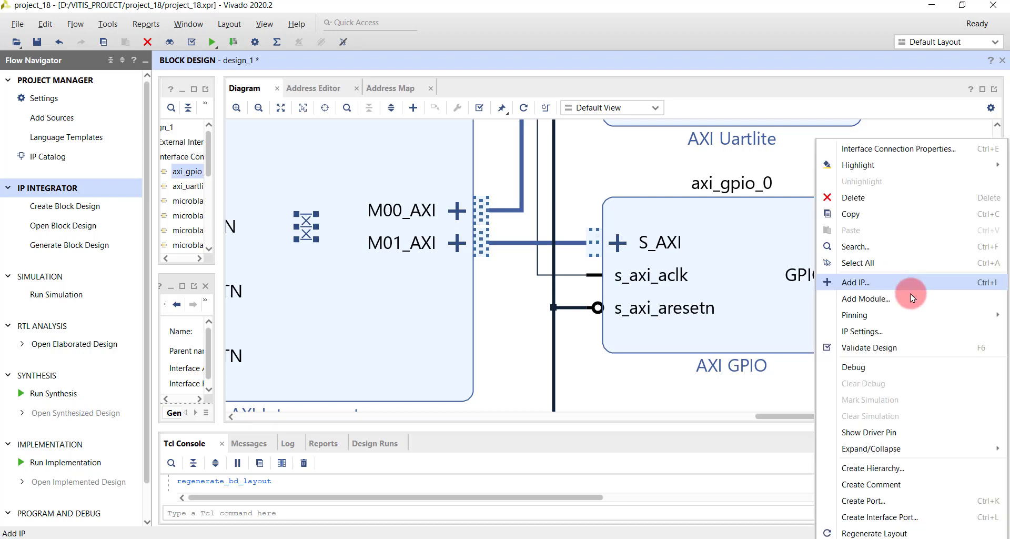
{"action": "left_click", "coordinate": [869, 368]}
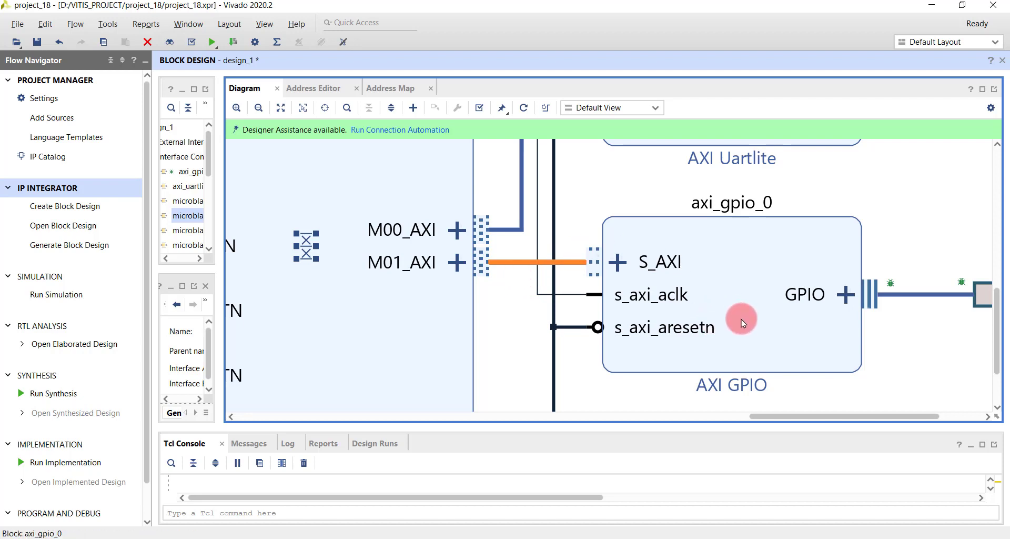
{"action": "right_click", "coordinate": [507, 264]}
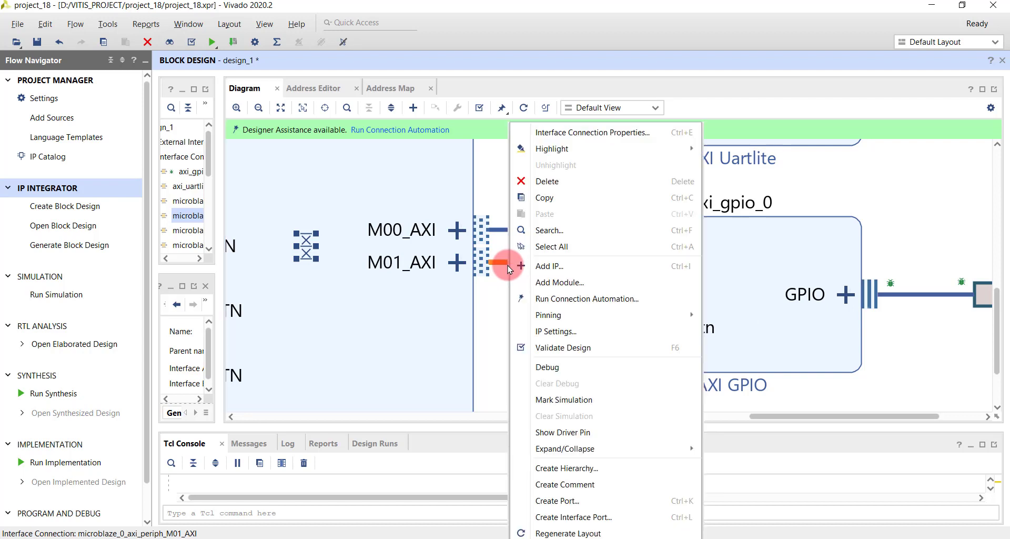
{"action": "left_click", "coordinate": [587, 371]}
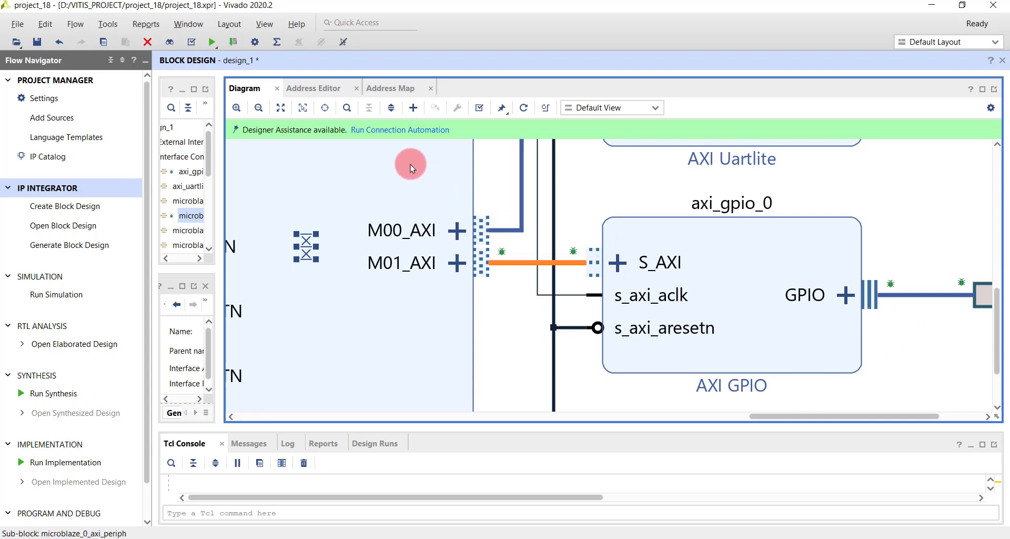
Run connection automation for both debug-marked connections to attach them to a System ILA, and regenerate the layout.
{"action": "left_click", "coordinate": [390, 138]}
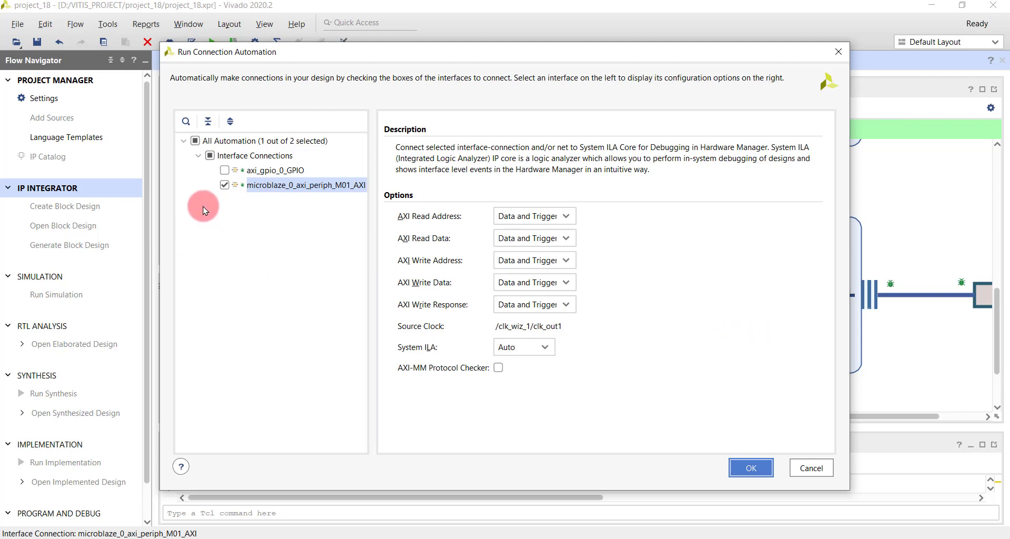
{"action": "left_click", "coordinate": [225, 171]}
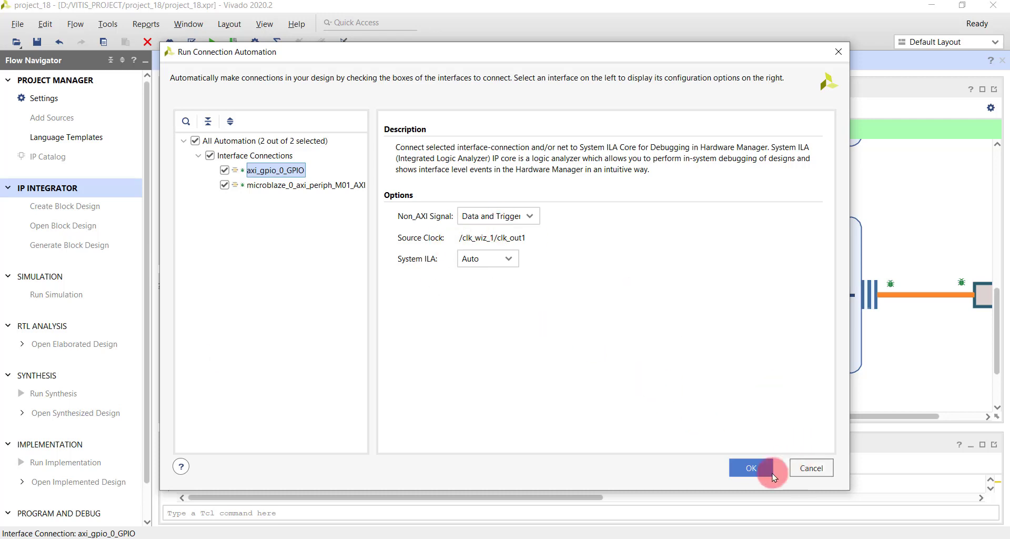
{"action": "left_click", "coordinate": [739, 466]}
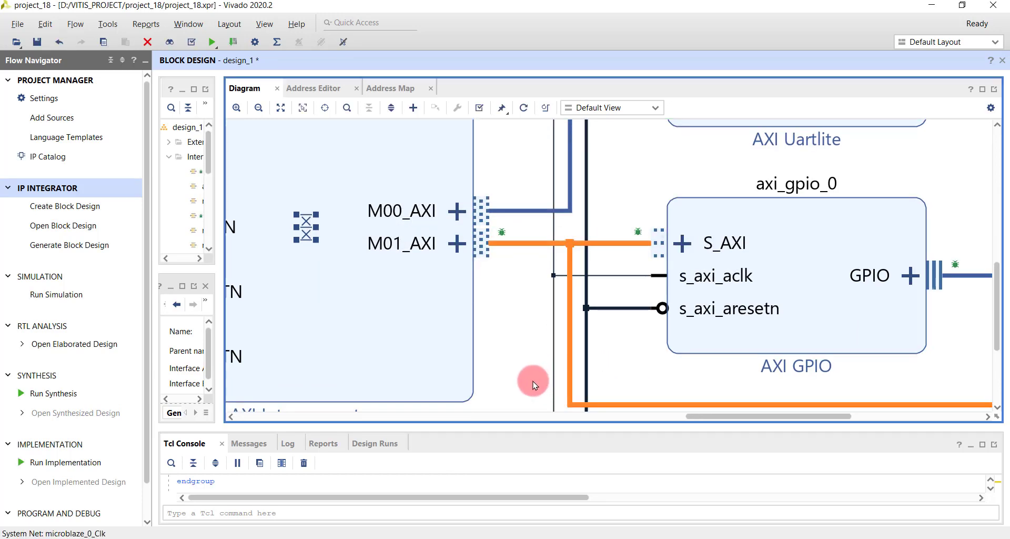
{"action": "left_click", "coordinate": [523, 107]}
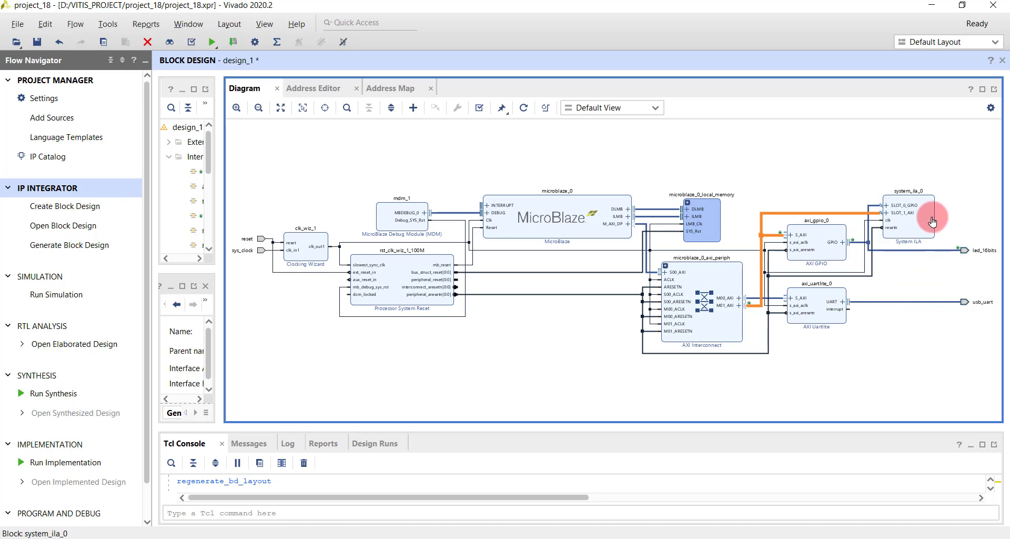
Refresh the diagram layout after checking the System ILA connections, and validate the block design.
{"action": "scroll", "coordinate": [932, 221], "scroll_direction": "up", "scroll_amount": 5}
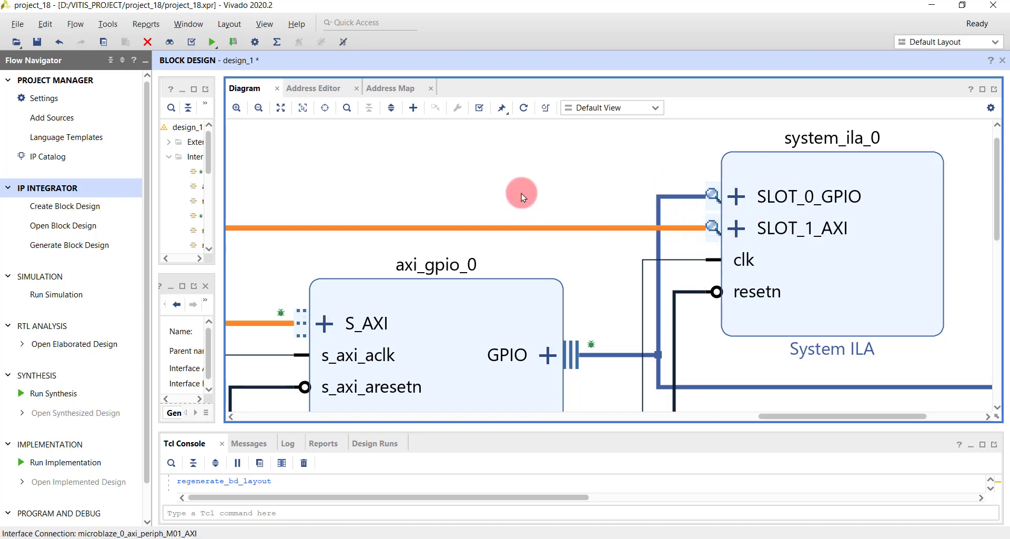
{"action": "left_click", "coordinate": [523, 108]}
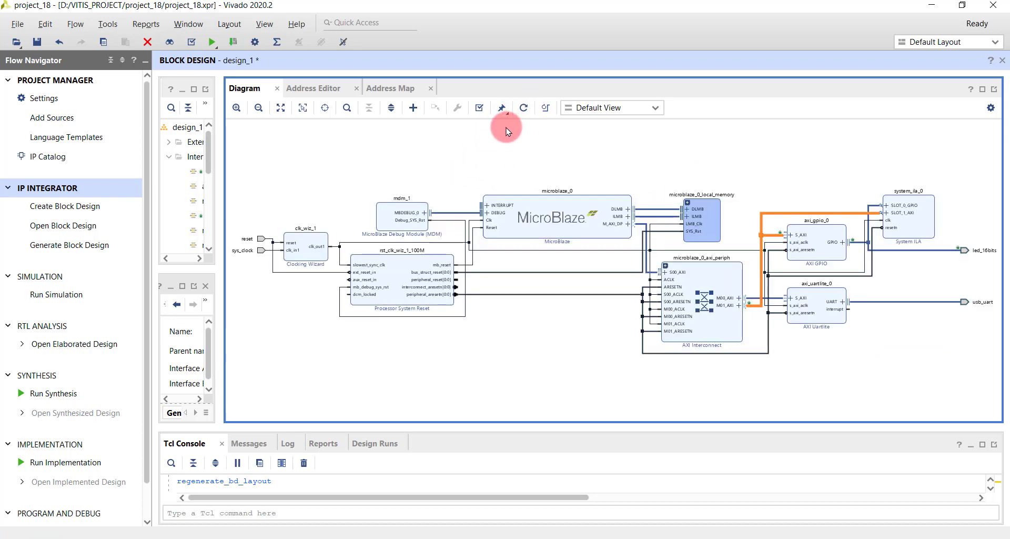
{"action": "left_click", "coordinate": [479, 107]}
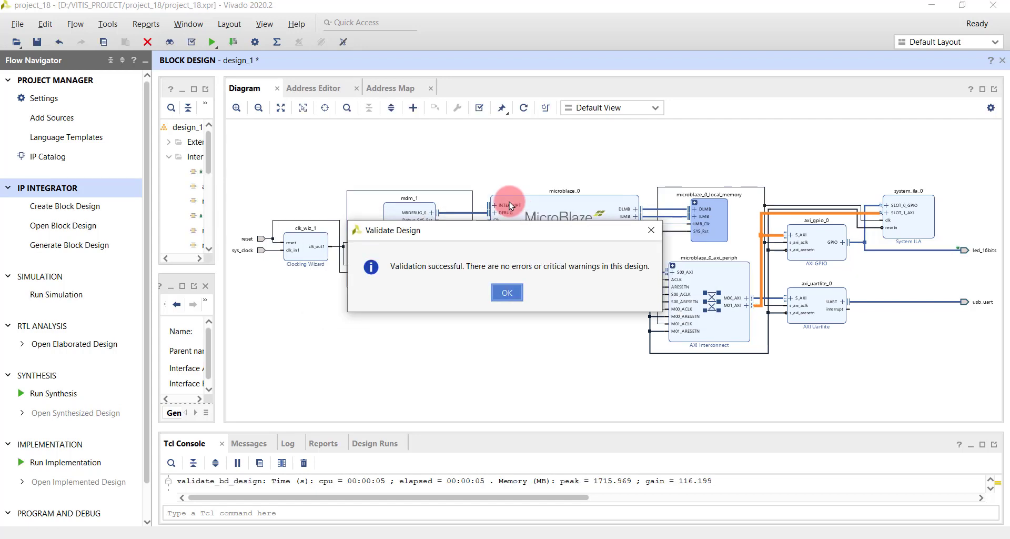
{"action": "left_click", "coordinate": [508, 295]}
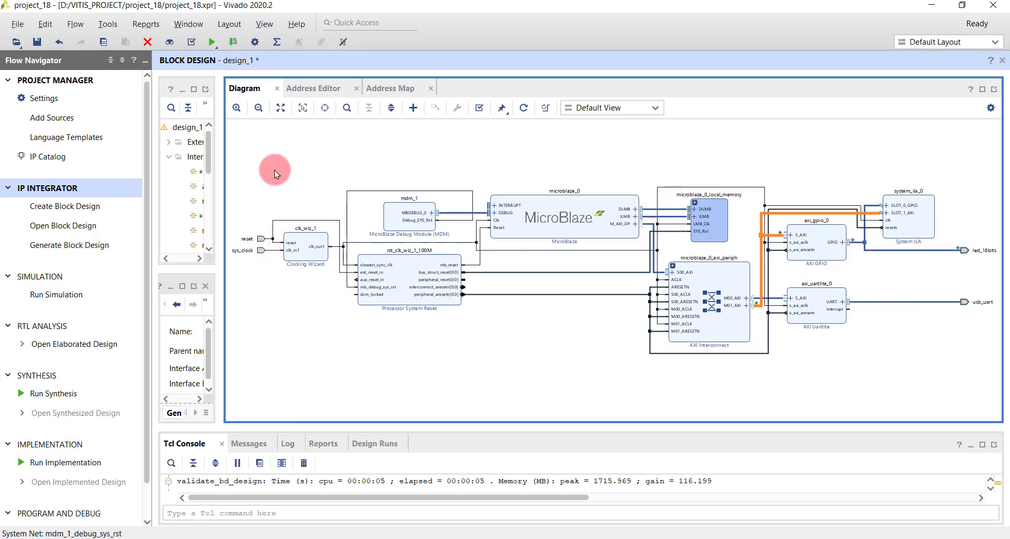
Review which Basys3 board components are connected, from the clocks and GPIO down to reset and UART.
{"action": "left_click_drag", "start_coordinate": [219, 153], "coordinate": [455, 138]}
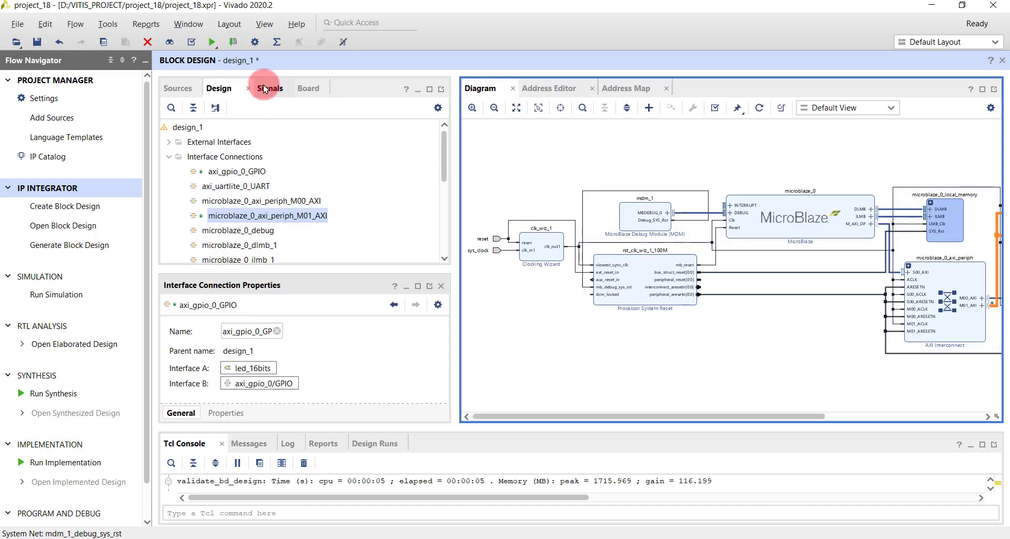
{"action": "left_click", "coordinate": [305, 88]}
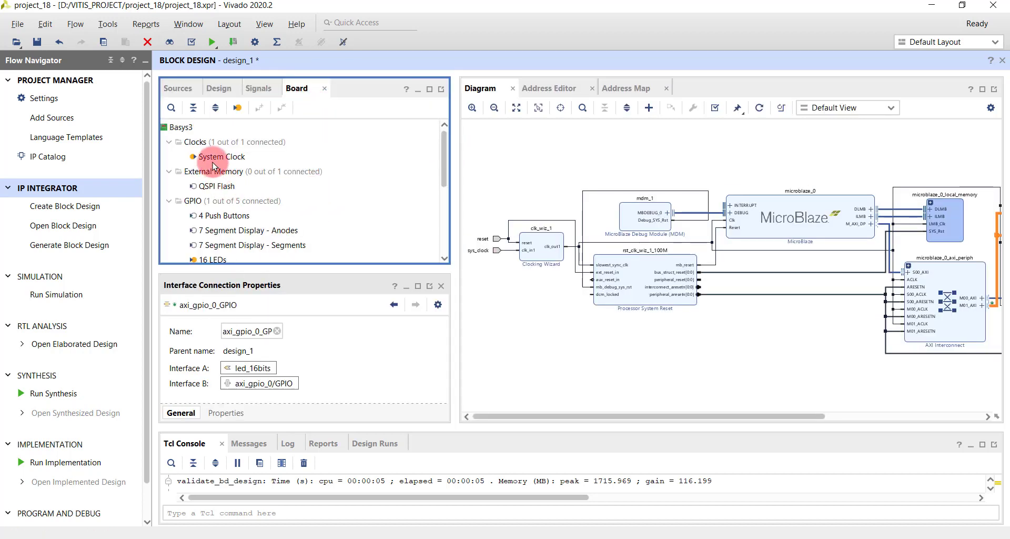
{"action": "scroll", "coordinate": [196, 181], "scroll_direction": "down", "scroll_amount": 1}
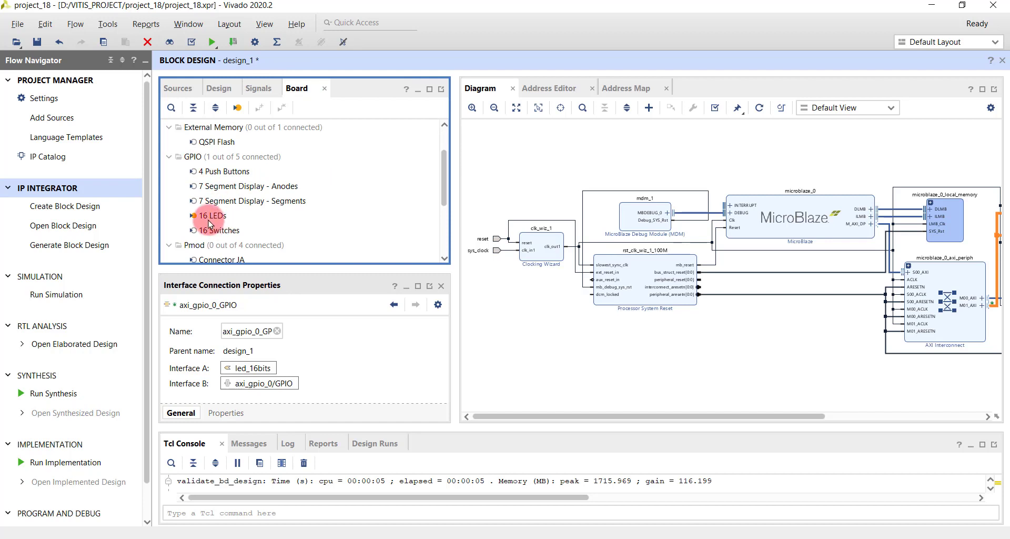
{"action": "scroll", "coordinate": [202, 221], "scroll_direction": "down", "scroll_amount": 2}
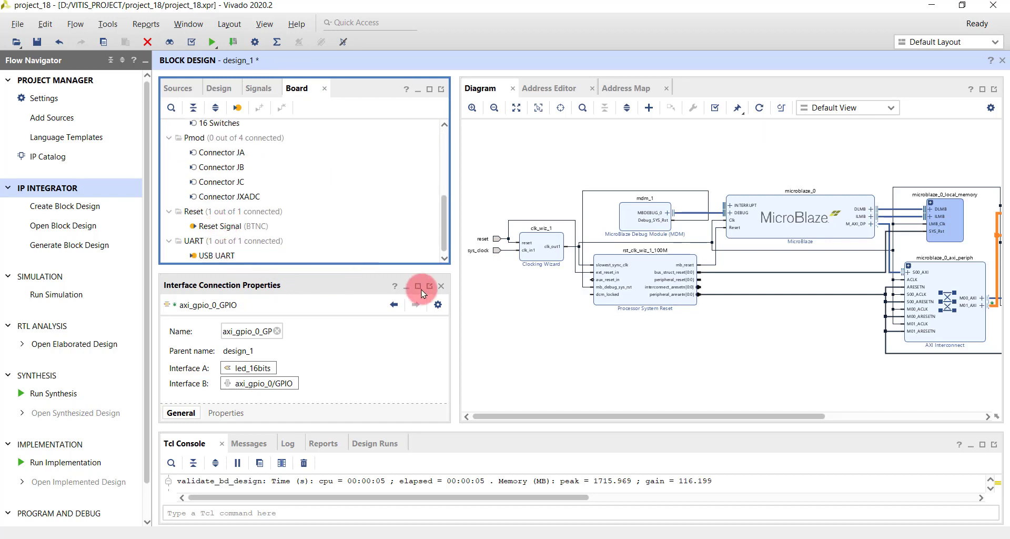
{"action": "left_click_drag", "start_coordinate": [455, 279], "coordinate": [367, 287]}
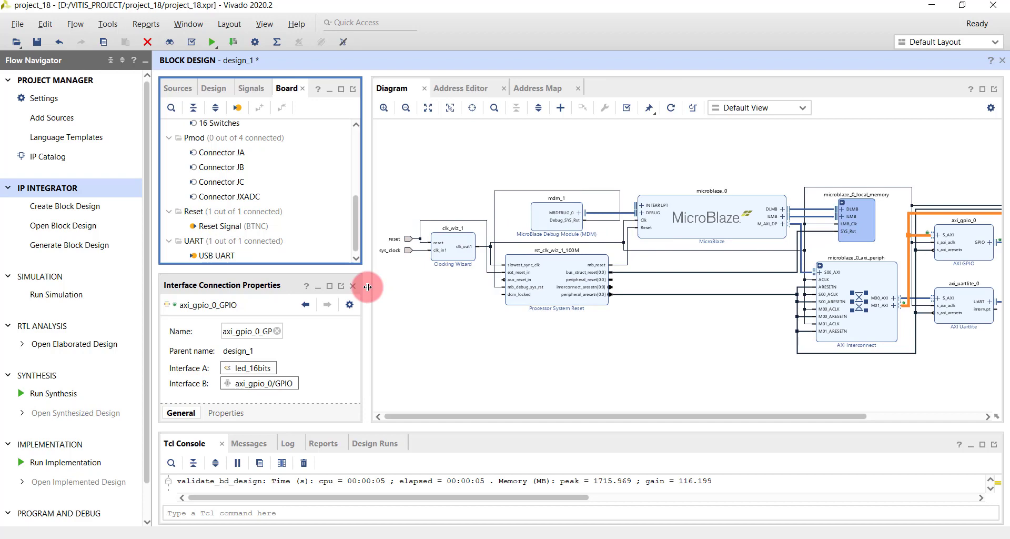
Create an HDL wrapper for the design_1 block design source.
{"action": "left_click", "coordinate": [174, 90]}
{"action": "right_click", "coordinate": [236, 141]}
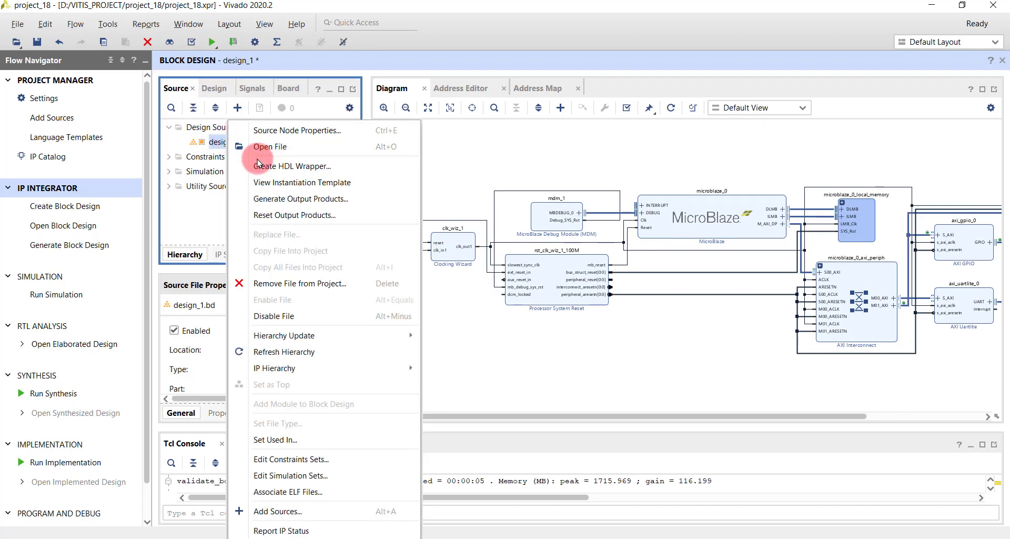
{"action": "left_click", "coordinate": [285, 181]}
{"action": "left_click", "coordinate": [569, 333]}
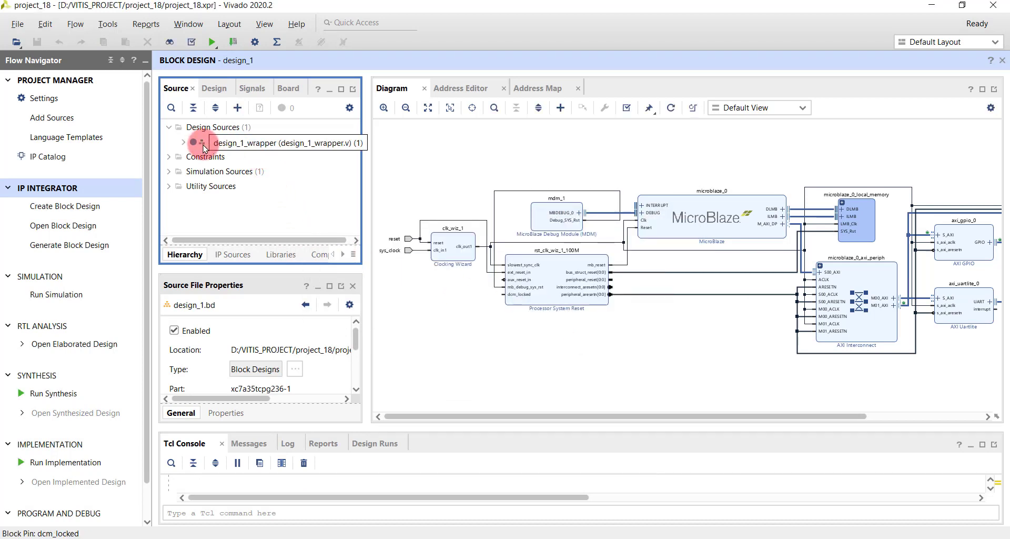
Start bitstream generation for the wrapped design and accept the confirmation.
{"action": "scroll", "coordinate": [135, 449], "scroll_direction": "down", "scroll_amount": 2}
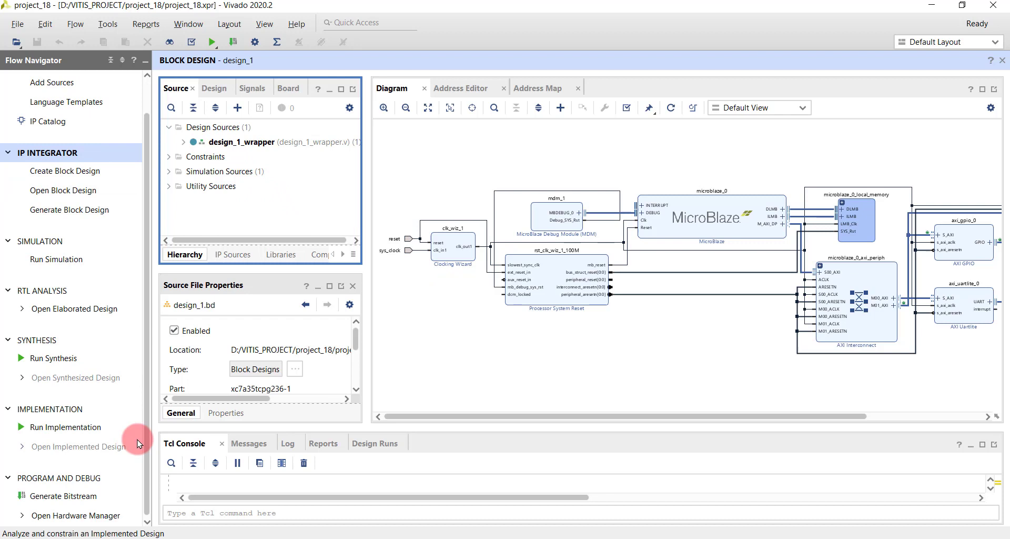
{"action": "left_click", "coordinate": [86, 496]}
{"action": "left_click", "coordinate": [571, 308]}
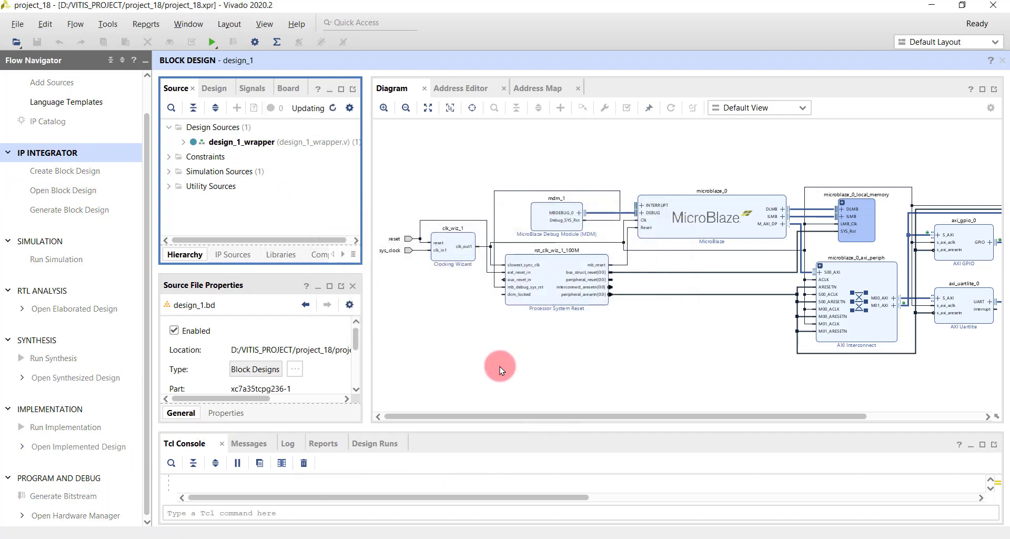